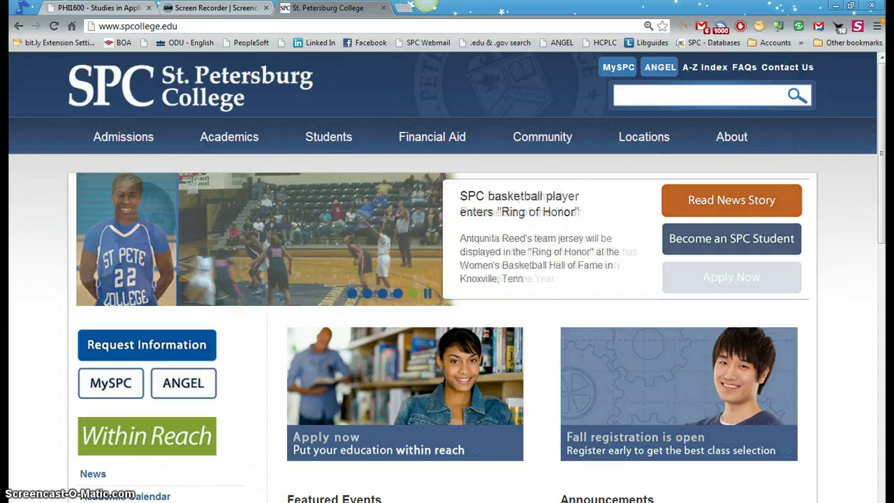
# - Append /library to the St. Petersburg College address and open the Libraries page from the left-hand list
pyautogui.click(190, 28)
pyautogui.click(191, 27)
pyautogui.write('/library')
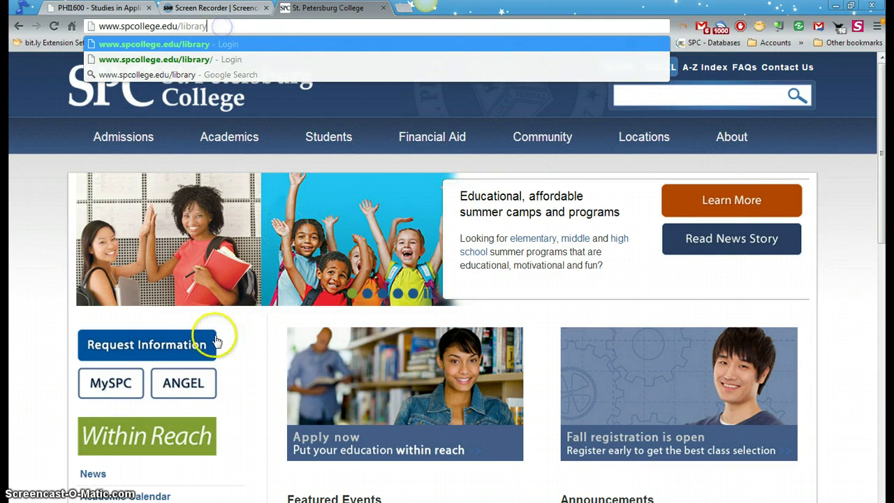
pyautogui.scroll(-4, 209, 336)
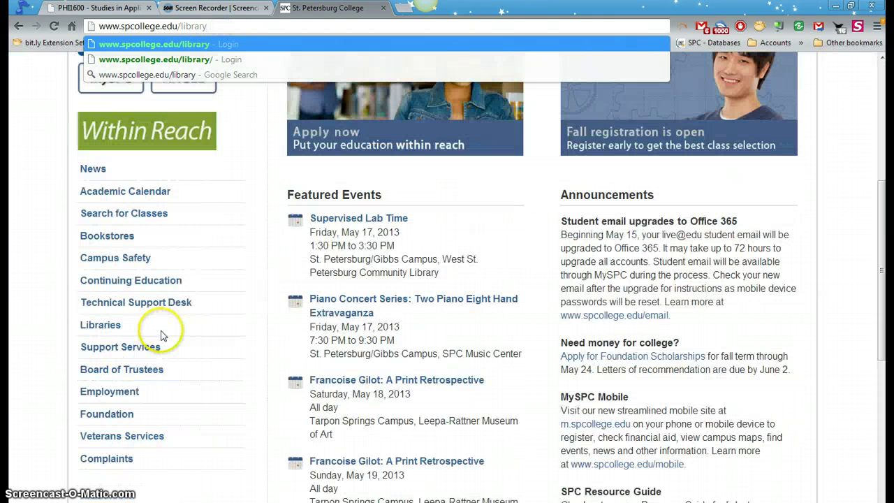
pyautogui.click(101, 326)
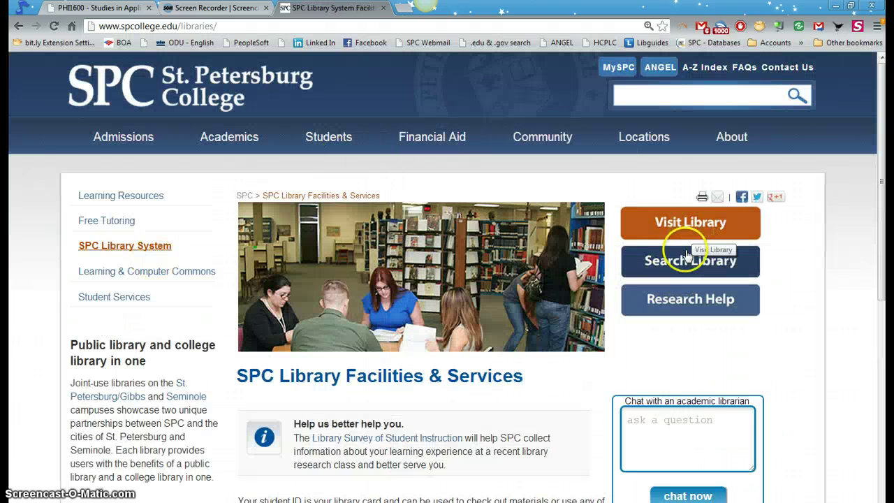
# - Open Search Library to reach the LINCCWeb discovery search with St. Petersburg College scope
pyautogui.click(683, 262)
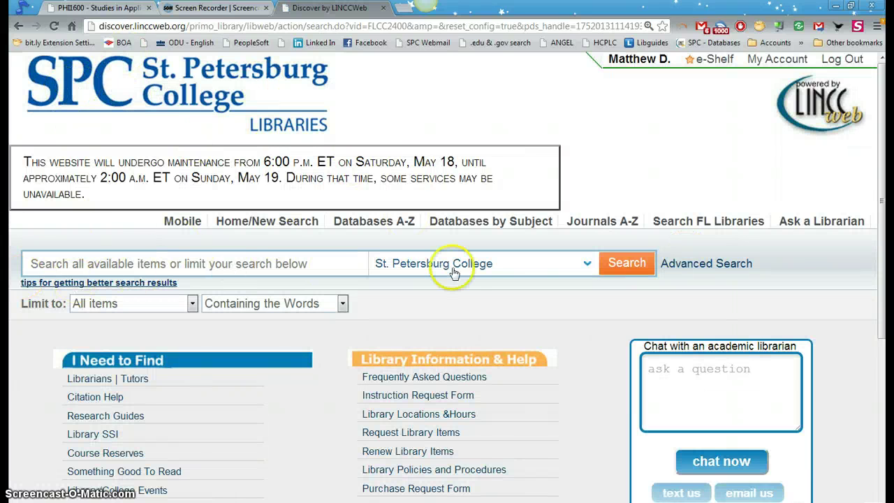
pyautogui.click(155, 264)
pyautogui.scroll(-1, 157, 257)
pyautogui.click(309, 194)
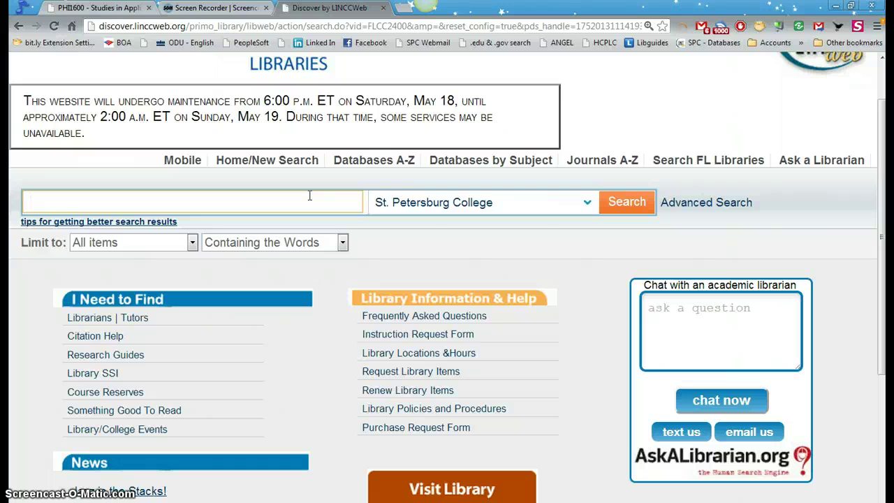
# - Limit the search to Articles and enter 'plagiarism' as the search term
pyautogui.click(132, 242)
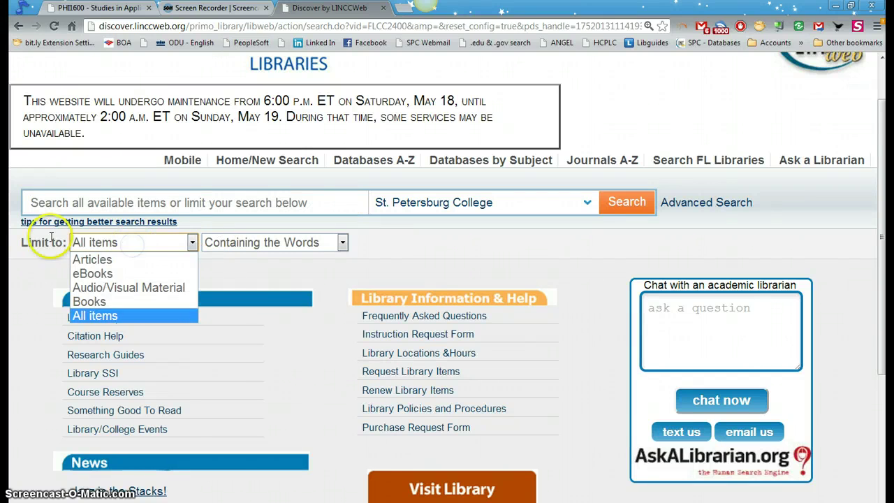
pyautogui.click(90, 259)
pyautogui.click(93, 242)
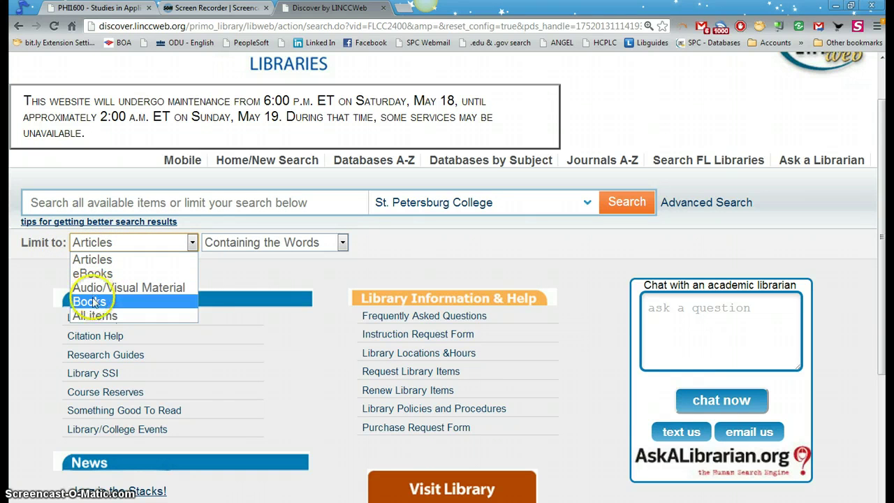
pyautogui.click(126, 264)
pyautogui.click(143, 201)
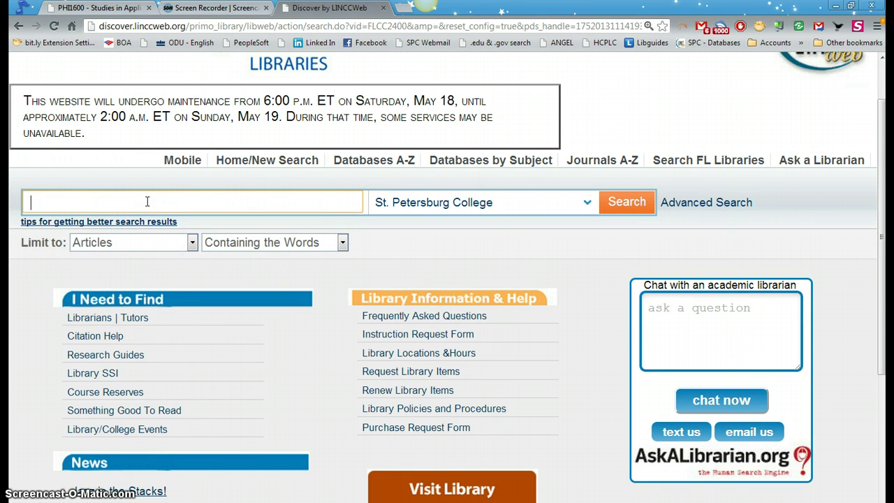
pyautogui.write('plagiarism')
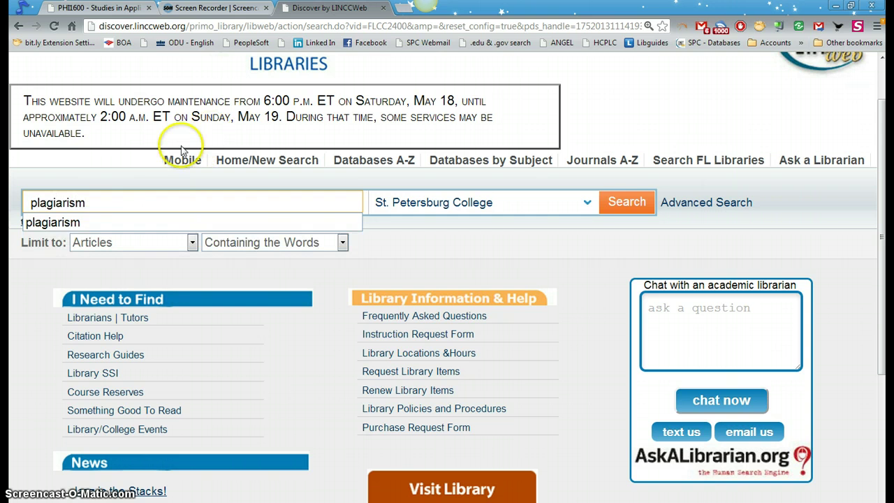
pyautogui.click(100, 185)
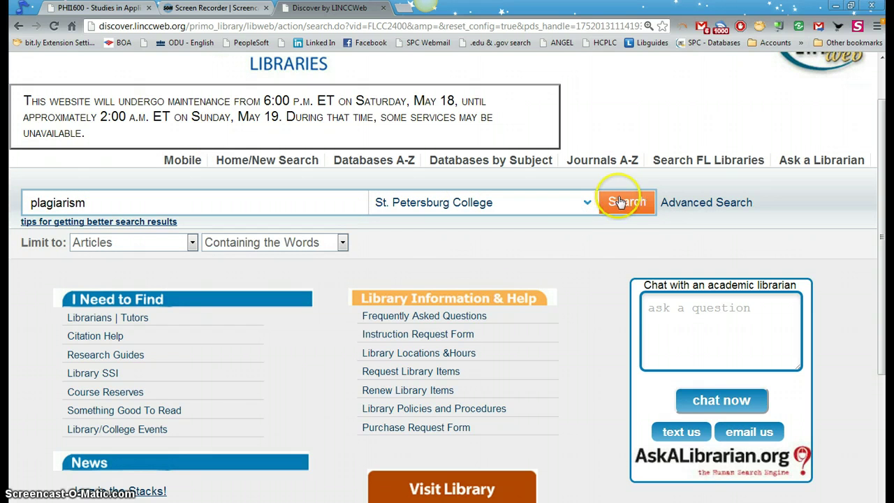
# - Keep St. Petersburg College as the search scope and run the plagiarism search
pyautogui.click(585, 202)
pyautogui.click(587, 203)
pyautogui.click(587, 202)
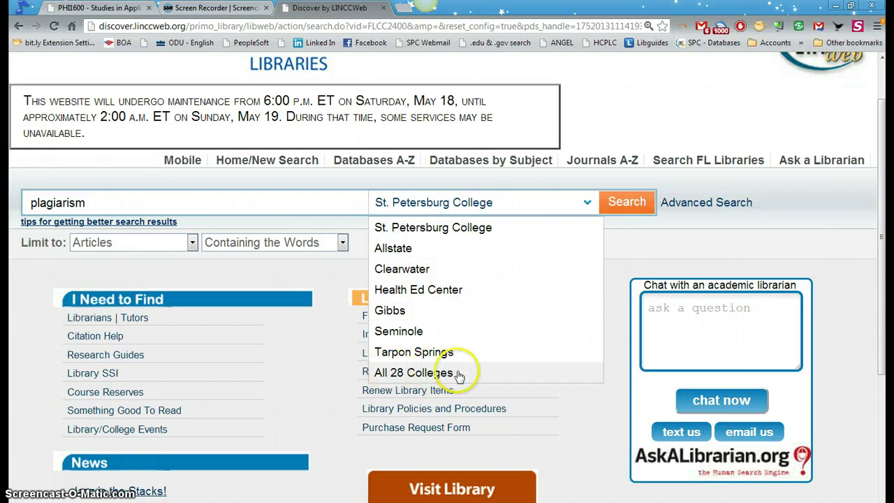
pyautogui.click(522, 202)
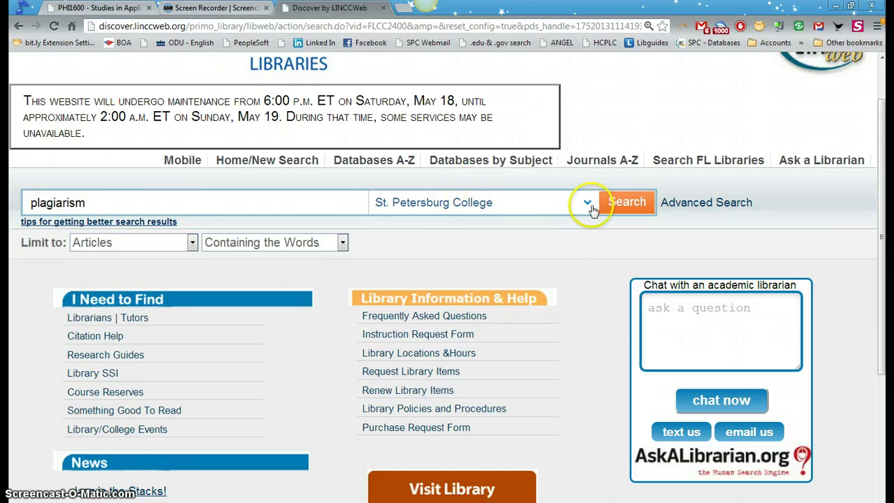
pyautogui.click(622, 209)
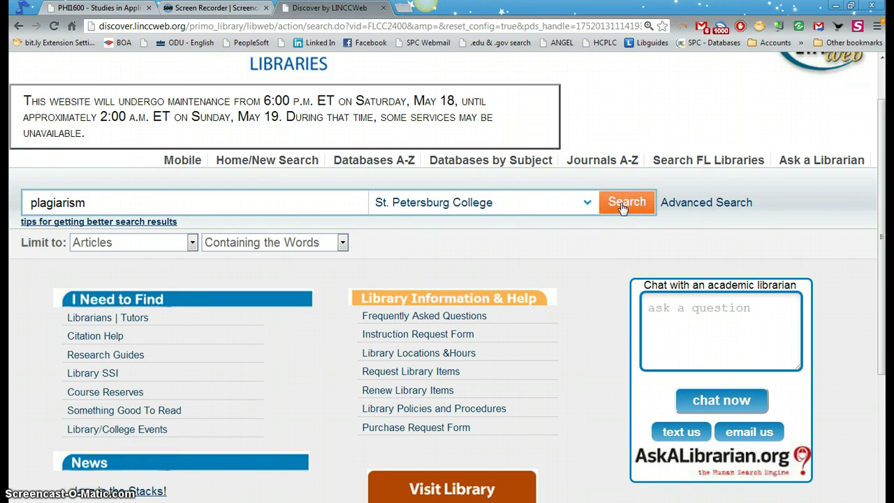
pyautogui.click(623, 207)
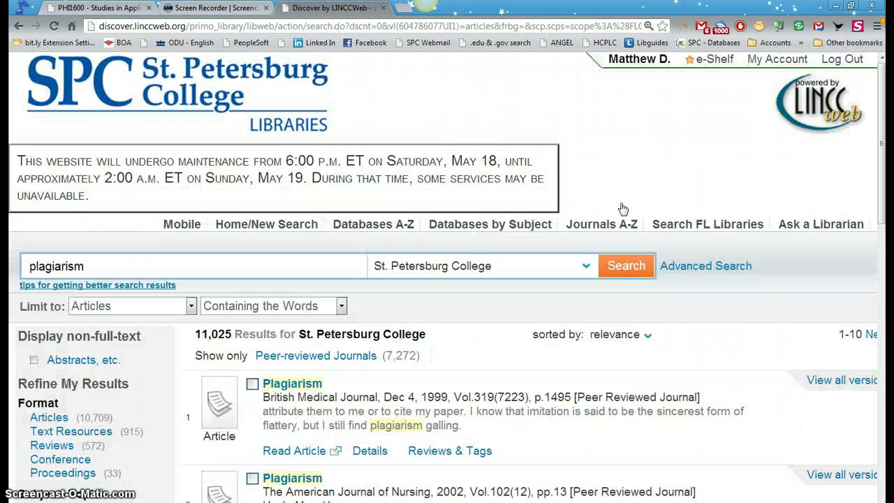
pyautogui.click(622, 189)
pyautogui.scroll(-2, 619, 181)
pyautogui.click(272, 177)
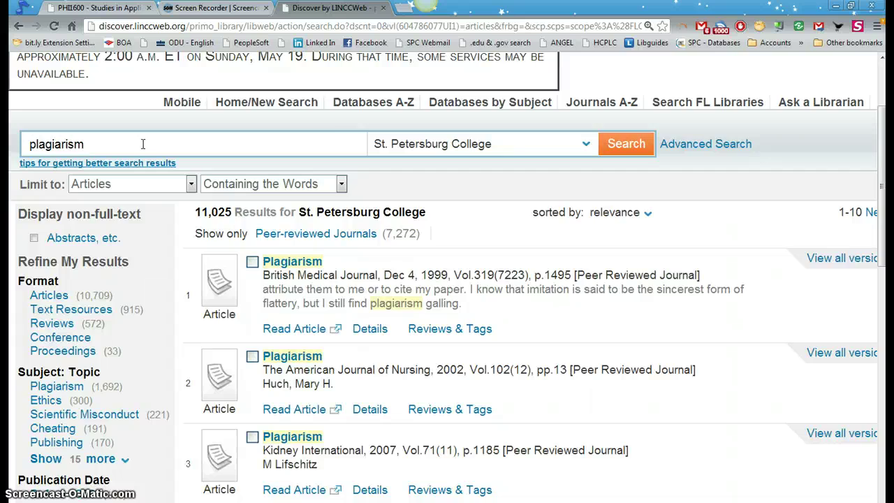
pyautogui.scroll(-5, 249, 200)
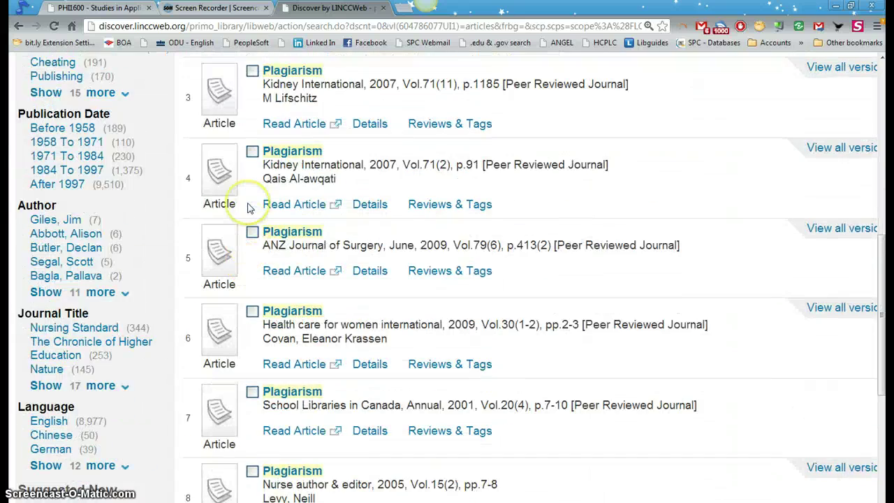
pyautogui.scroll(-3, 246, 211)
pyautogui.scroll(10, 240, 209)
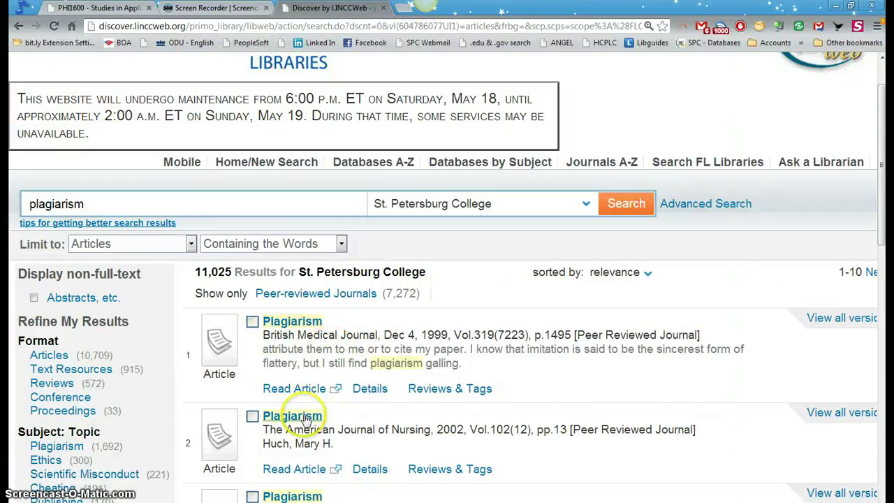
pyautogui.scroll(-1, 265, 319)
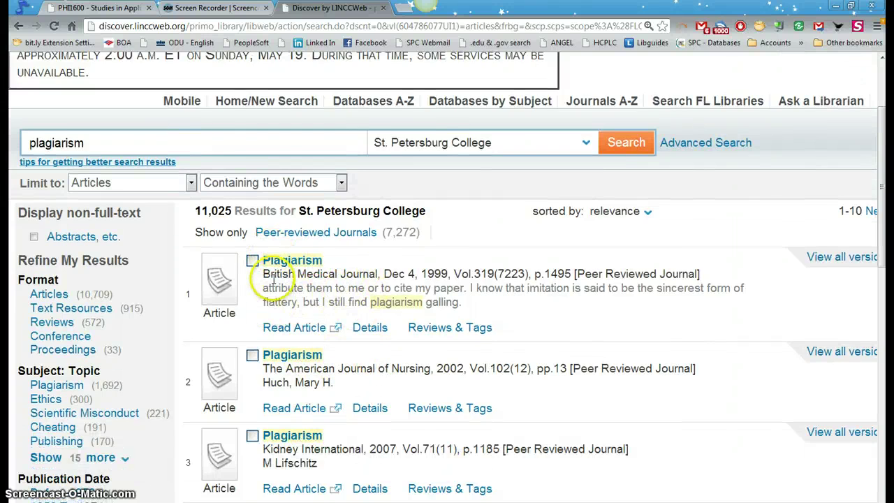
pyautogui.scroll(-2, 336, 270)
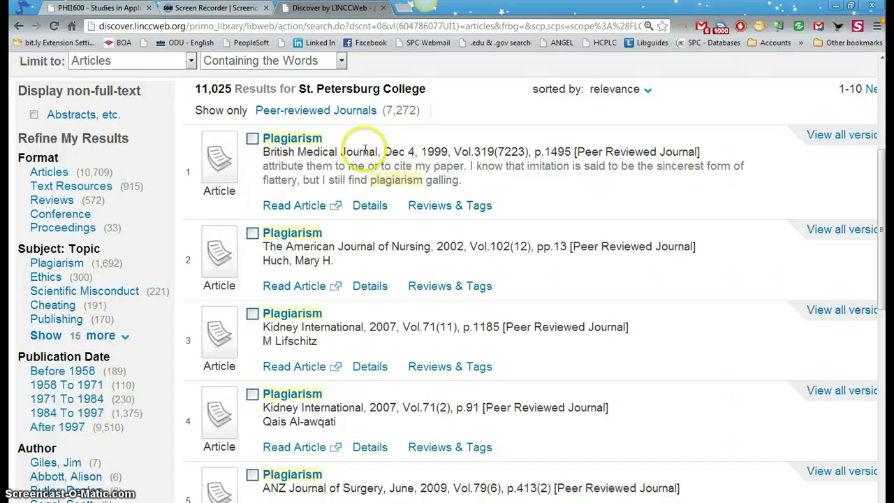
pyautogui.scroll(-3, 385, 244)
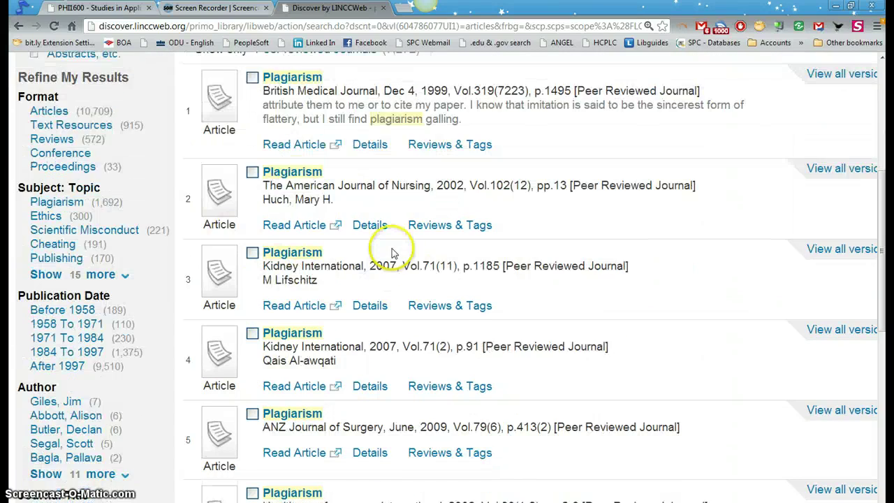
pyautogui.scroll(-1, 389, 252)
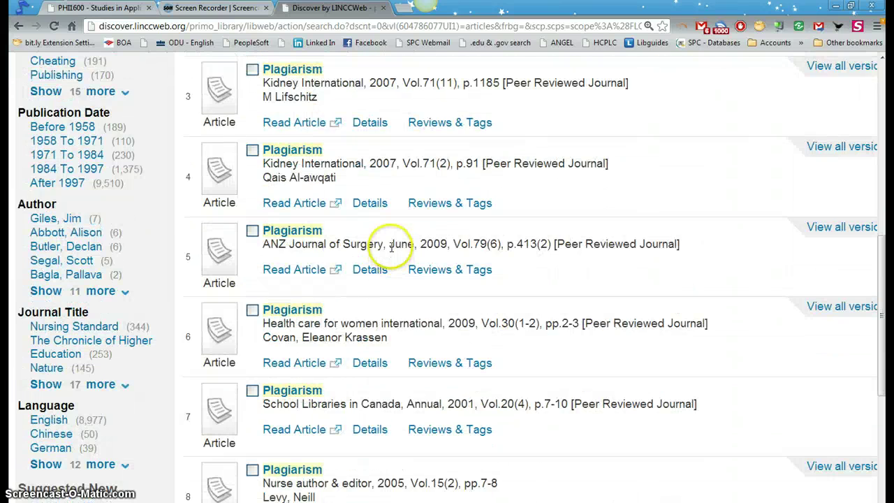
pyautogui.scroll(6, 387, 248)
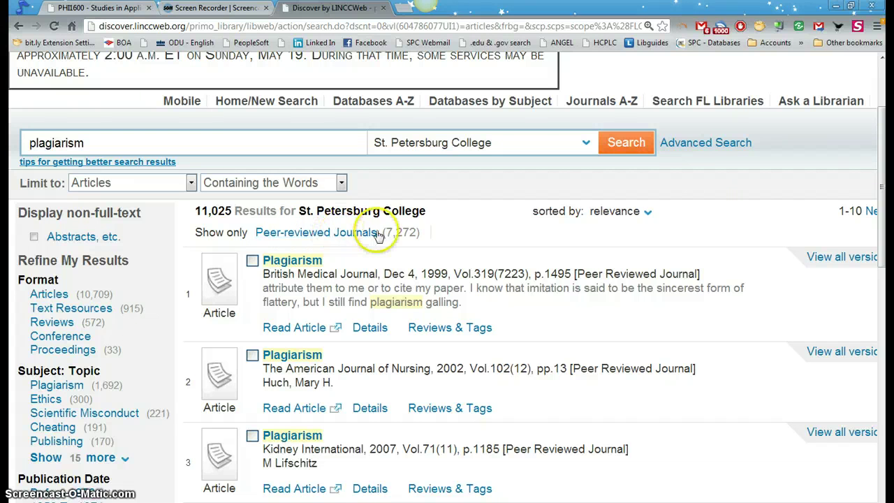
# - Apply the 'Peer-reviewed Journals' refinement and review the 7,288 remaining results and facets
pyautogui.click(350, 239)
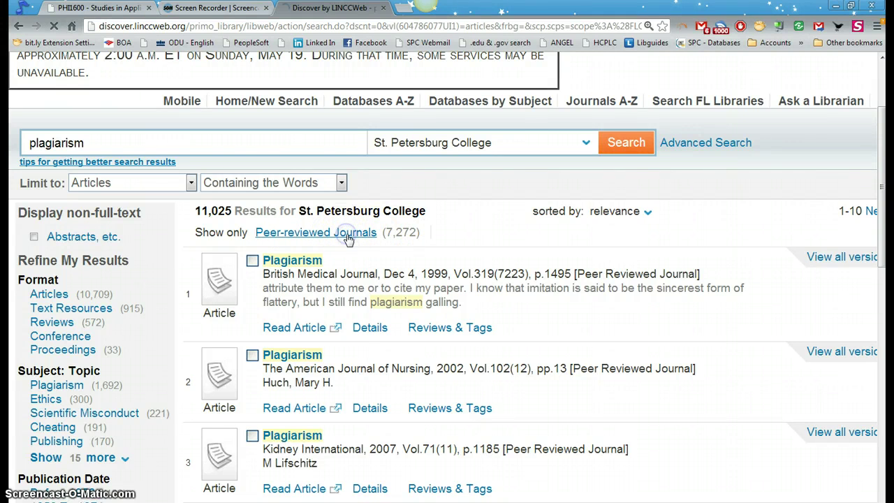
pyautogui.scroll(-2, 279, 335)
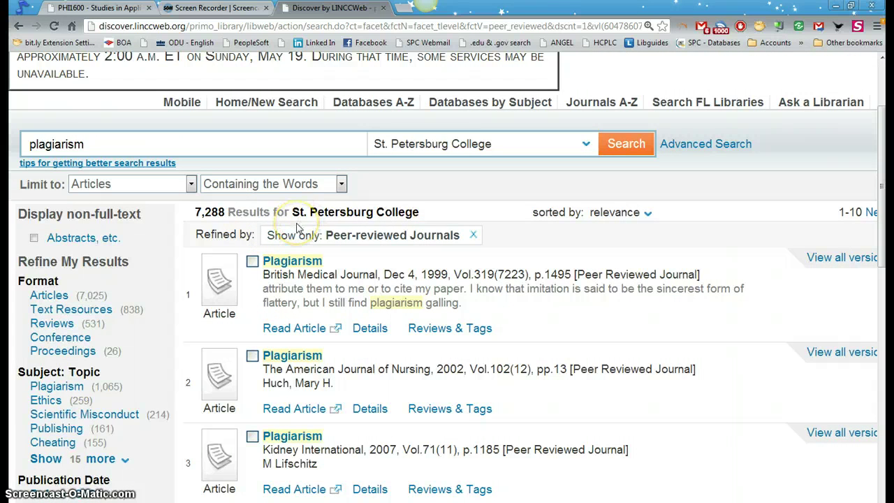
pyautogui.scroll(-3, 335, 209)
pyautogui.scroll(3, 326, 210)
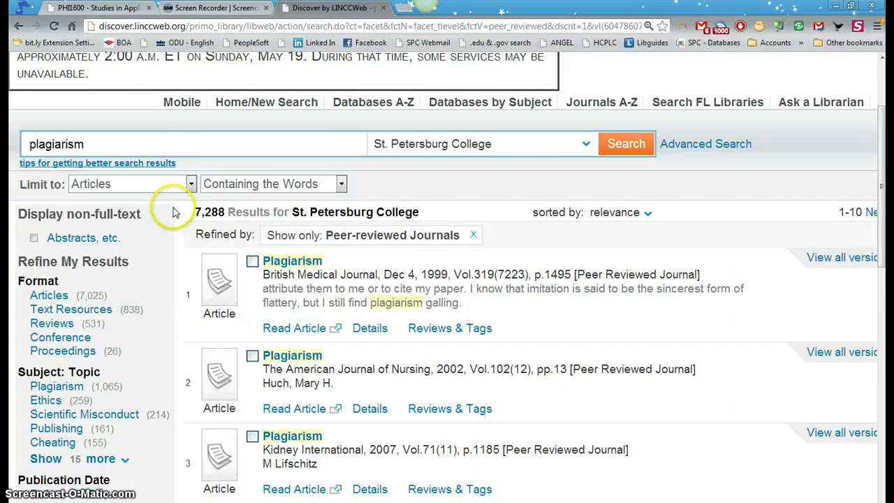
pyautogui.scroll(-1, 175, 213)
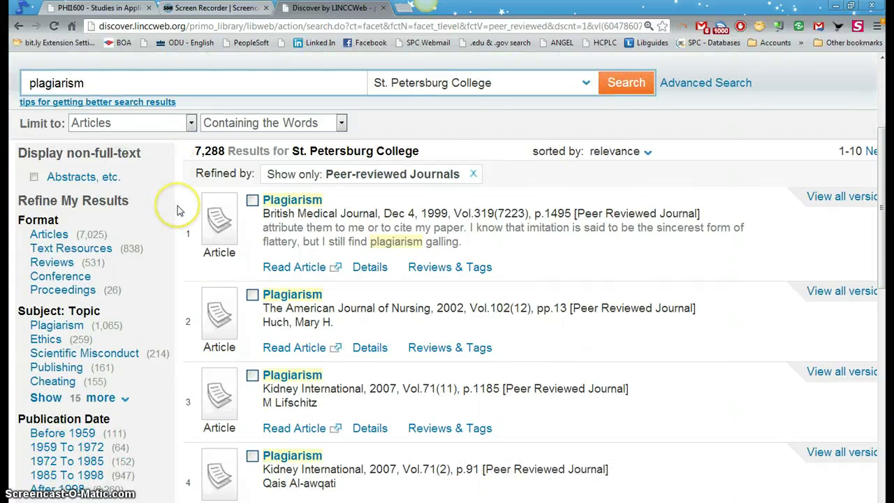
pyautogui.scroll(-4, 180, 213)
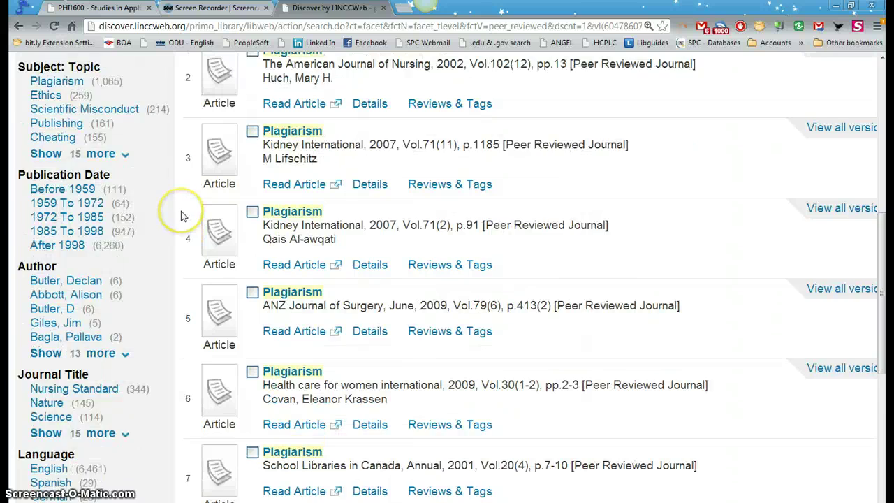
pyautogui.scroll(-4, 181, 217)
pyautogui.scroll(-1, 181, 217)
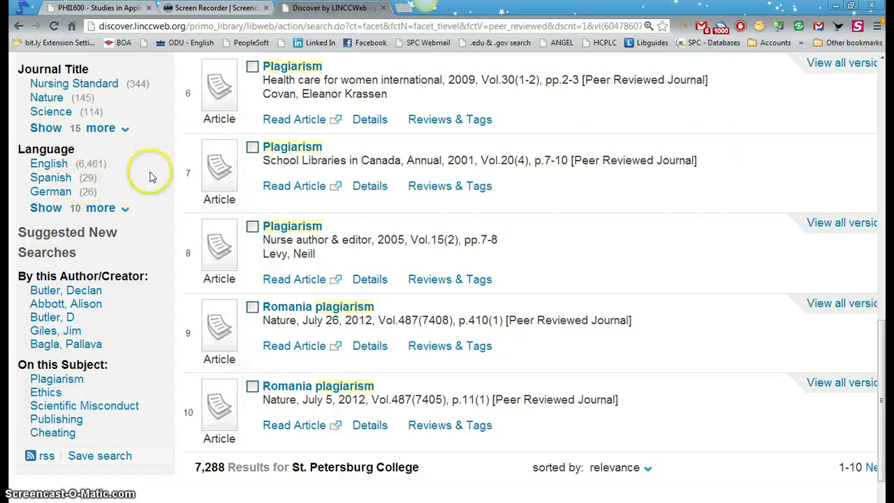
pyautogui.scroll(6, 109, 199)
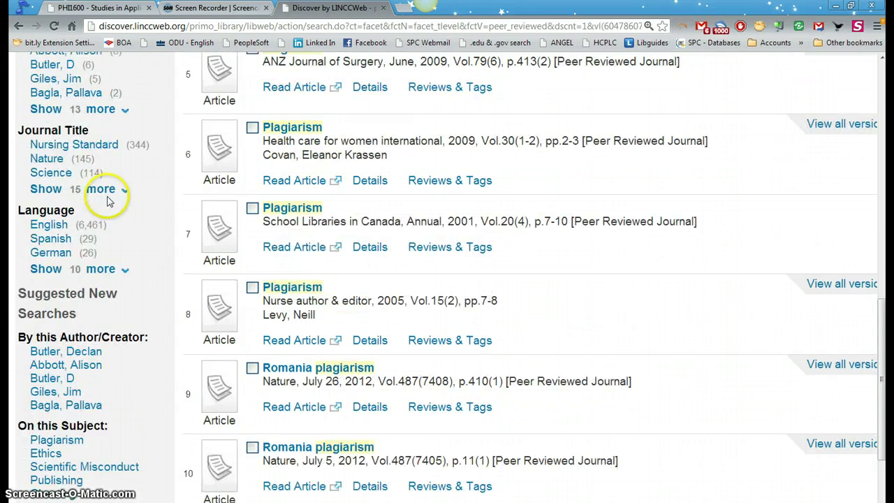
pyautogui.scroll(-6, 59, 237)
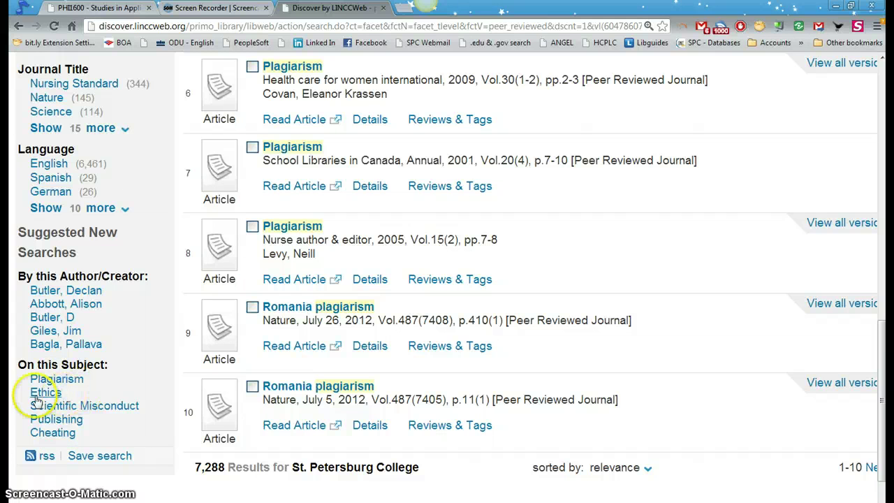
# - Start a new 'Ethics' subject search and restrict it to peer-reviewed journals (58,447 results)
pyautogui.click(52, 412)
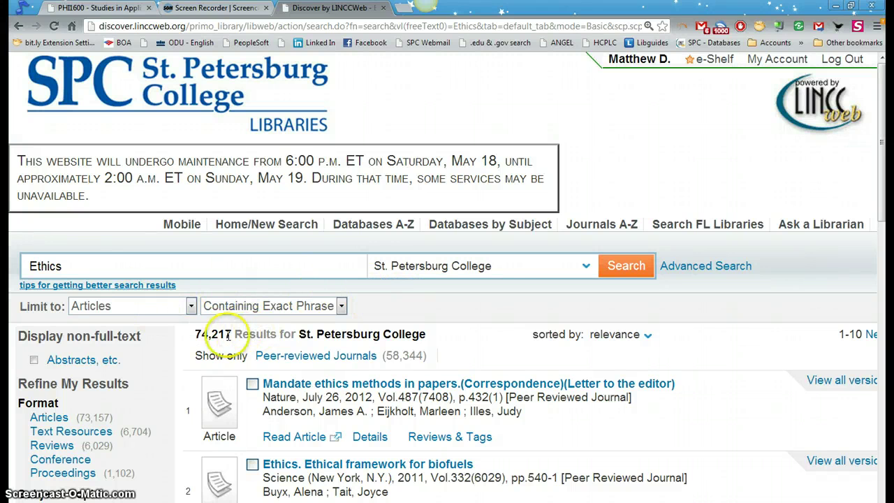
pyautogui.click(98, 255)
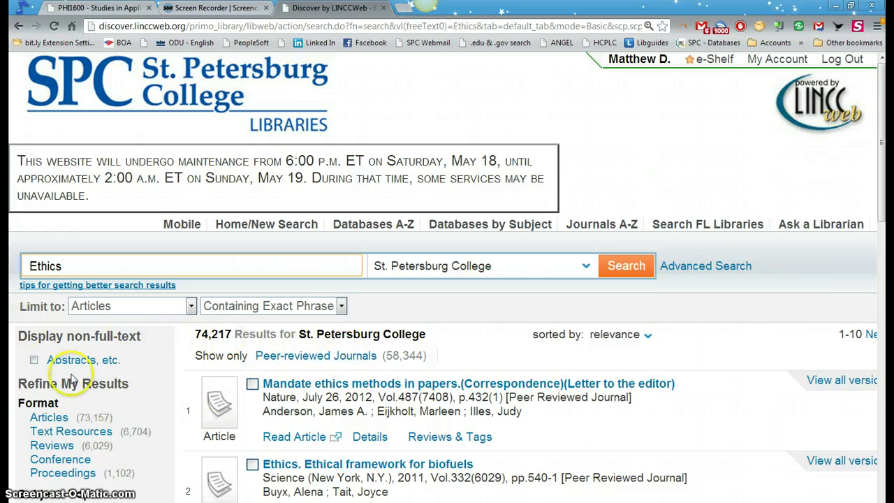
pyautogui.click(324, 357)
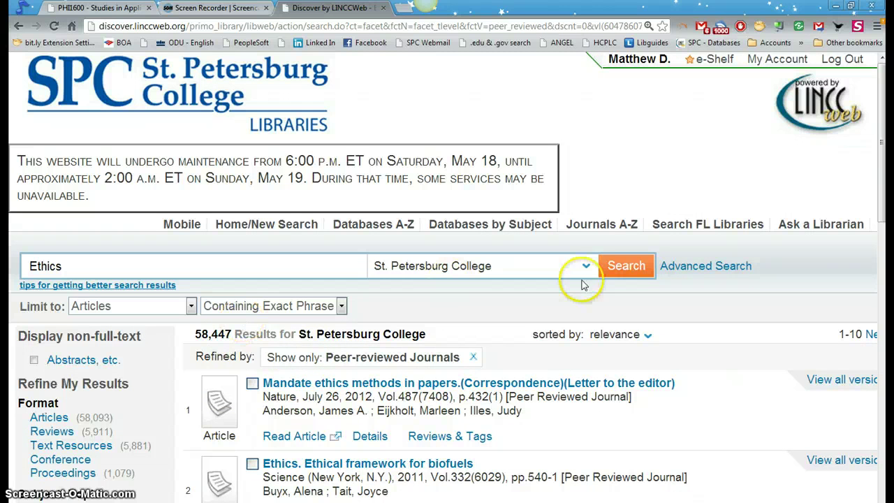
# - In Advanced Search, add 'plagiarism' as a second keyword under Ethics and search, giving 2,345 peer-reviewed results
pyautogui.click(677, 268)
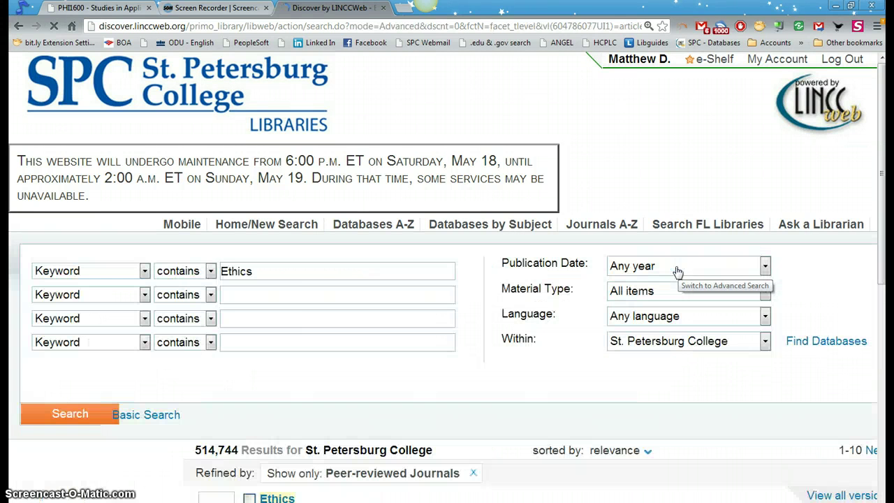
pyautogui.click(266, 299)
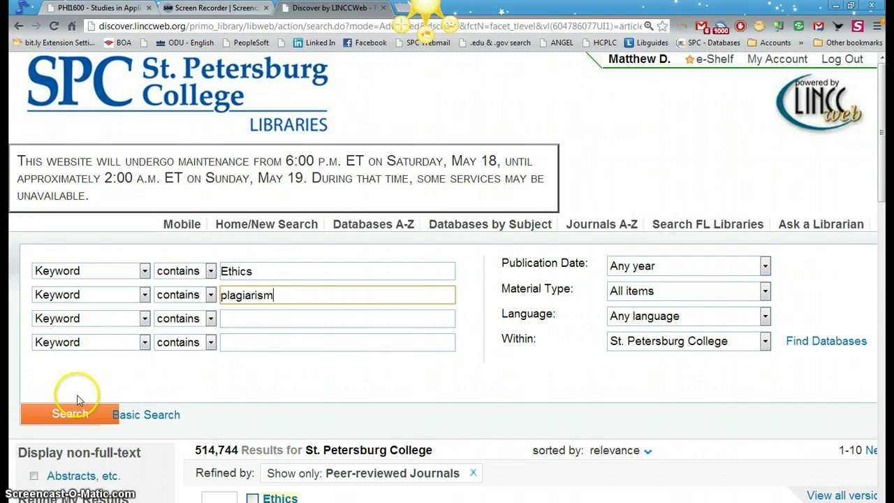
pyautogui.click(79, 415)
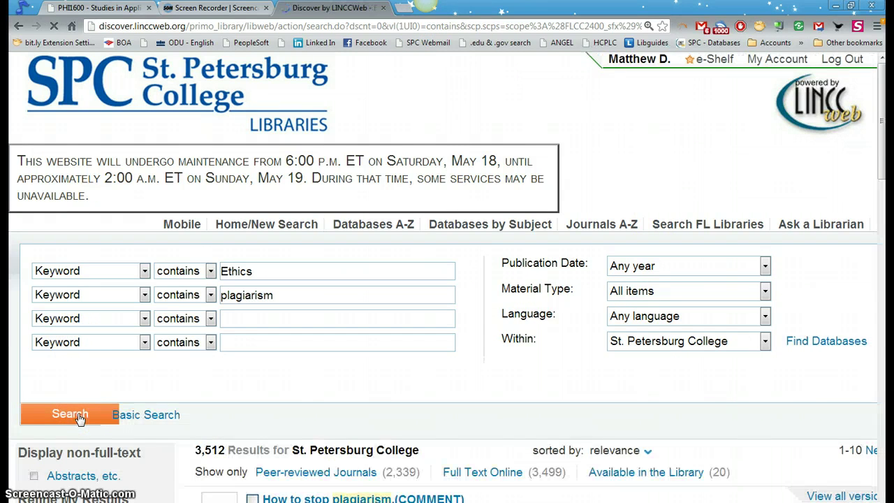
pyautogui.scroll(-3, 148, 340)
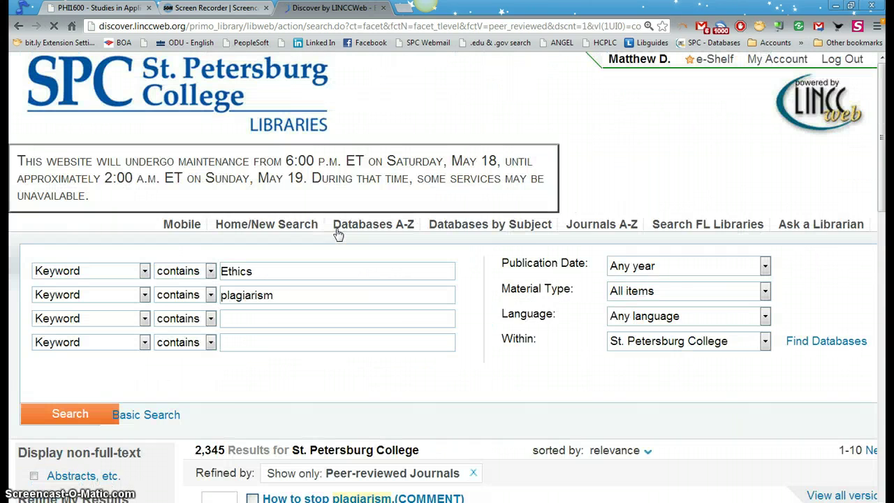
pyautogui.scroll(-3, 248, 297)
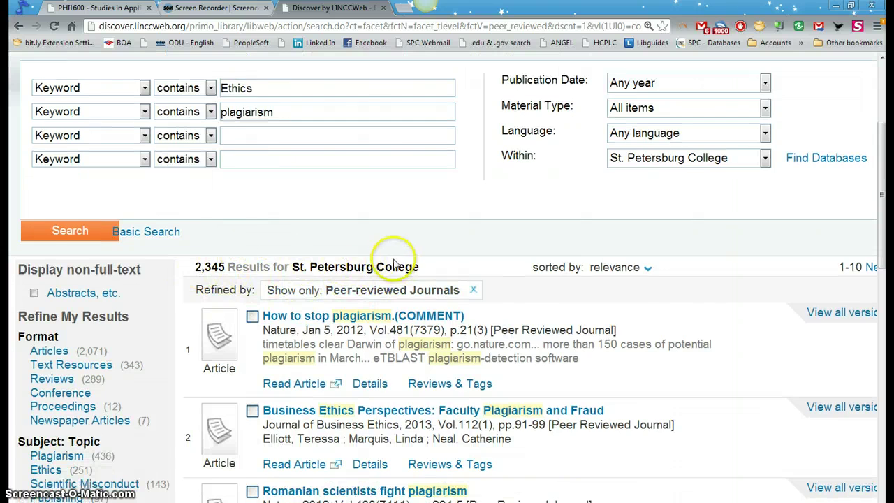
pyautogui.scroll(-3, 399, 259)
pyautogui.scroll(2, 395, 263)
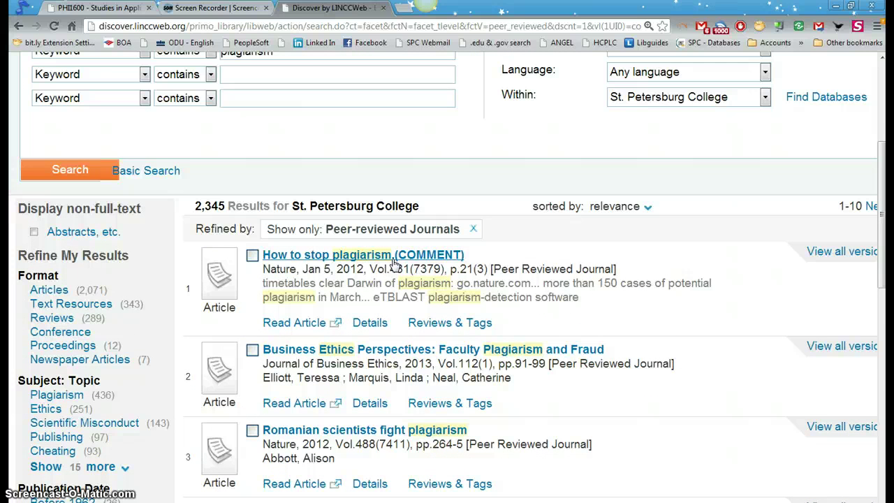
pyautogui.scroll(3, 377, 252)
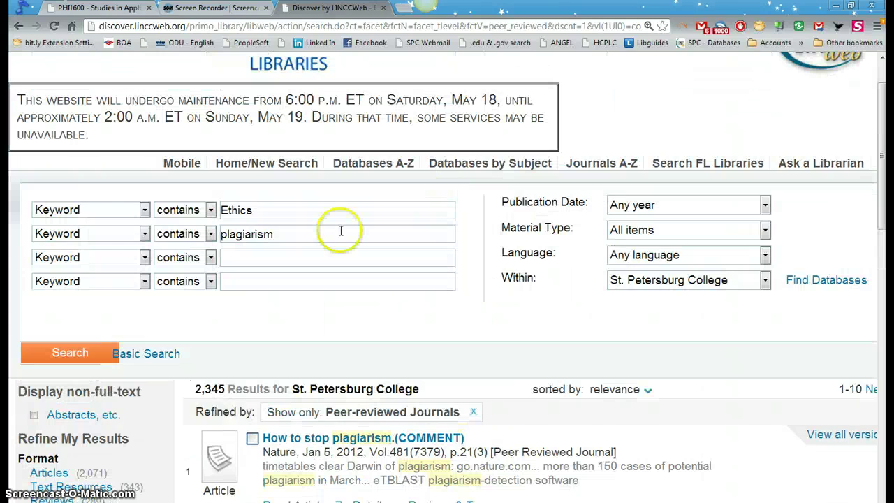
pyautogui.click(281, 207)
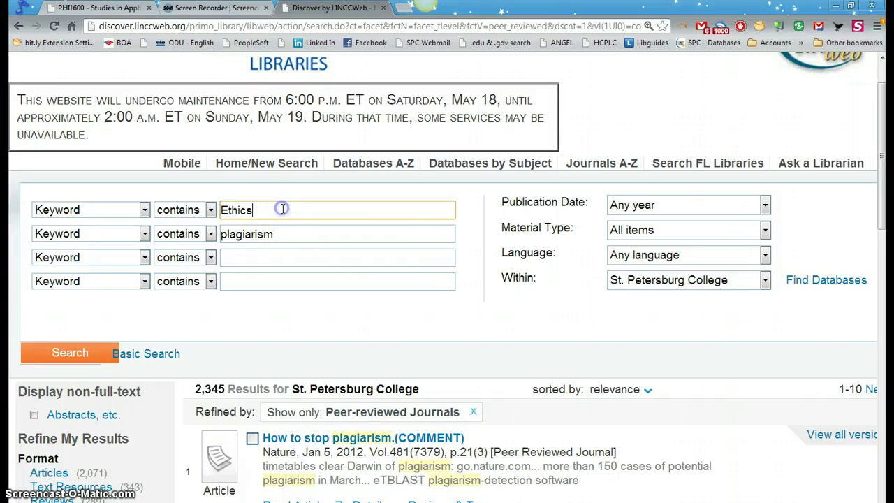